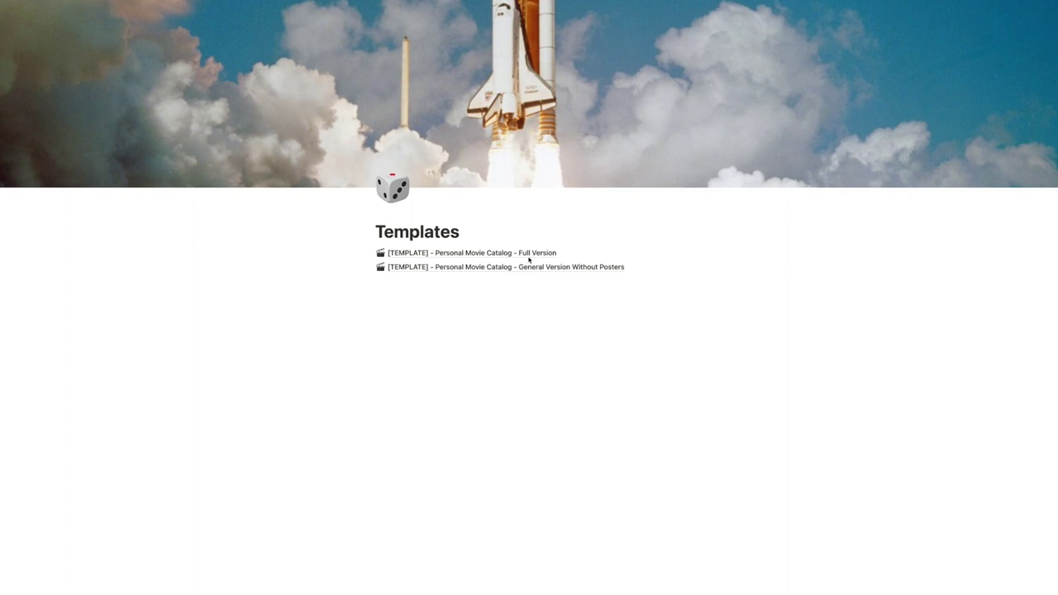
Step: Open the Personal Movie Catalog Full Version template, browse its table, and switch to My Stuff
click(530, 254)
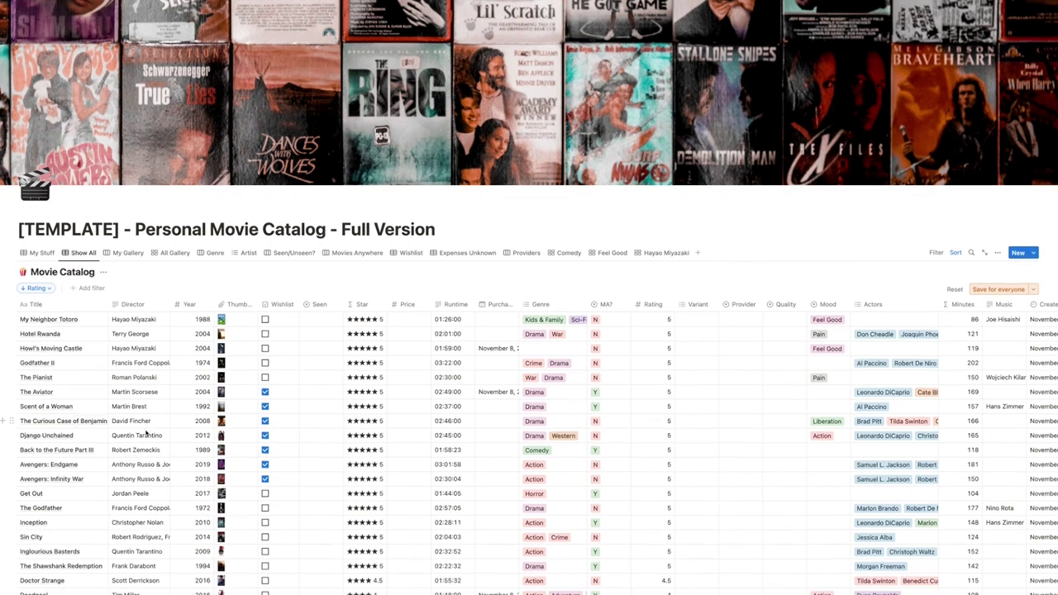
scroll(149, 428, down, 15)
mouse_move(107, 436)
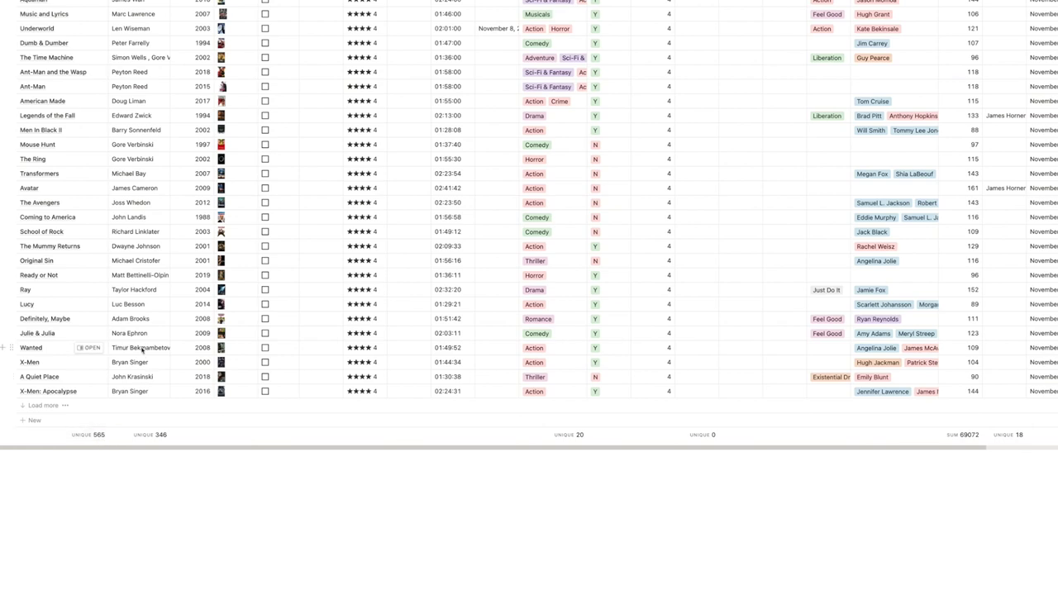
scroll(142, 350, up, 15)
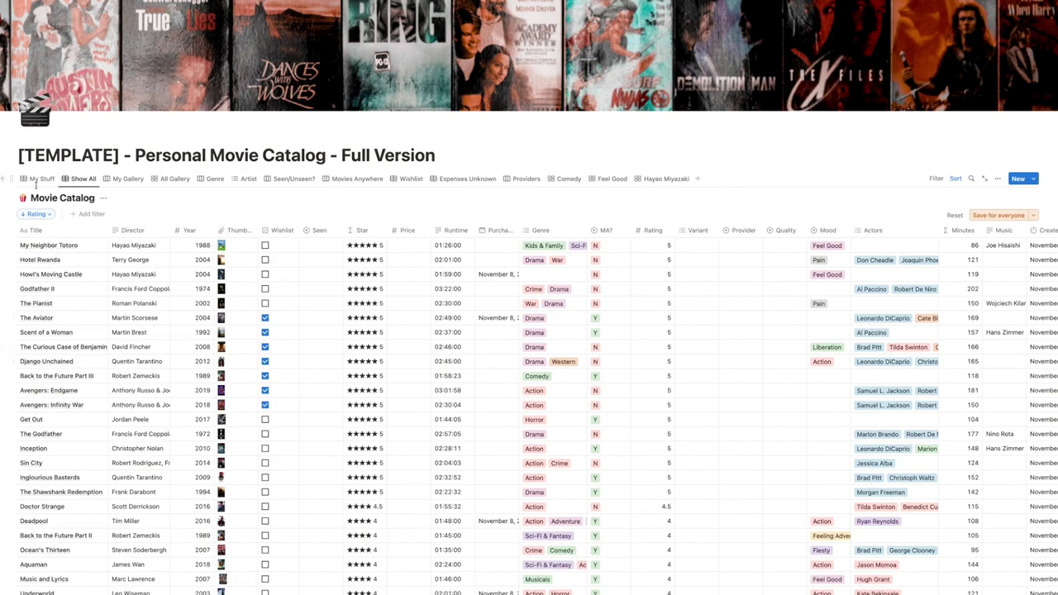
click(38, 181)
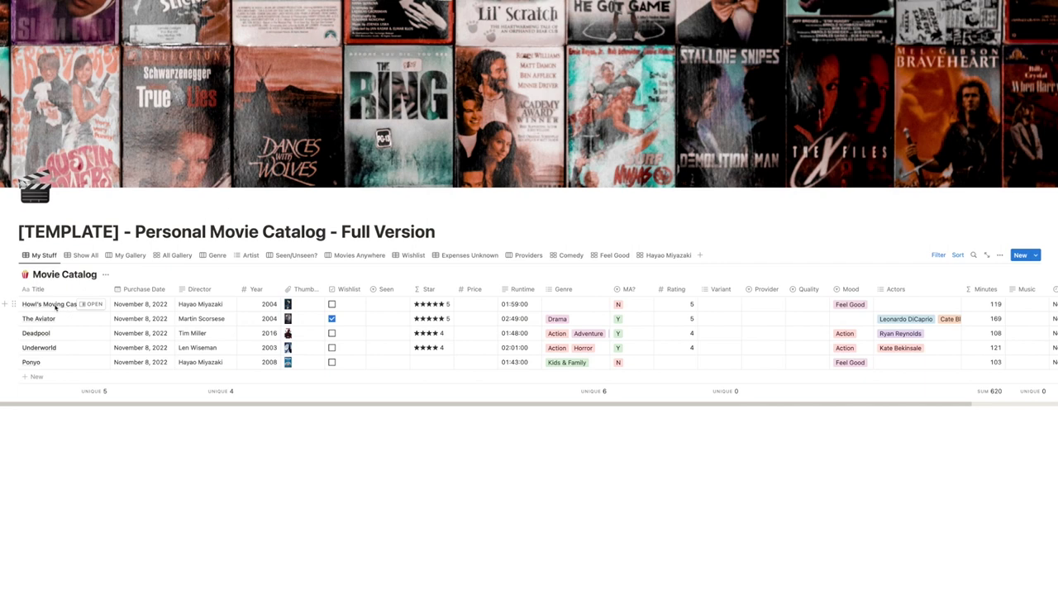
Step: Peek at Howl's Moving Castle, leaving its November 8, 2022 purchase date unchanged, then go to Show All
click(91, 304)
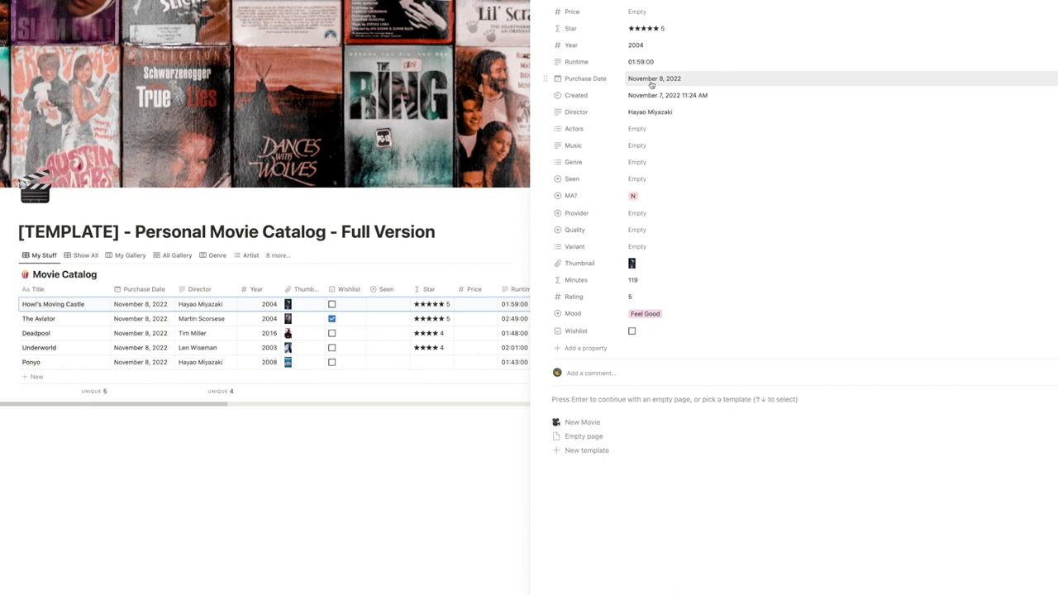
click(651, 80)
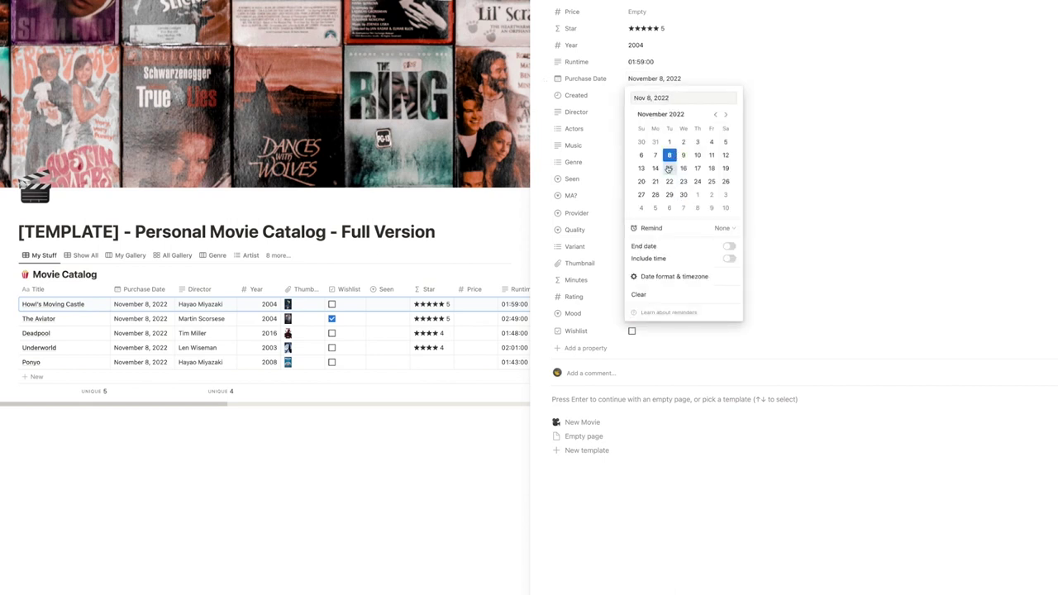
click(418, 454)
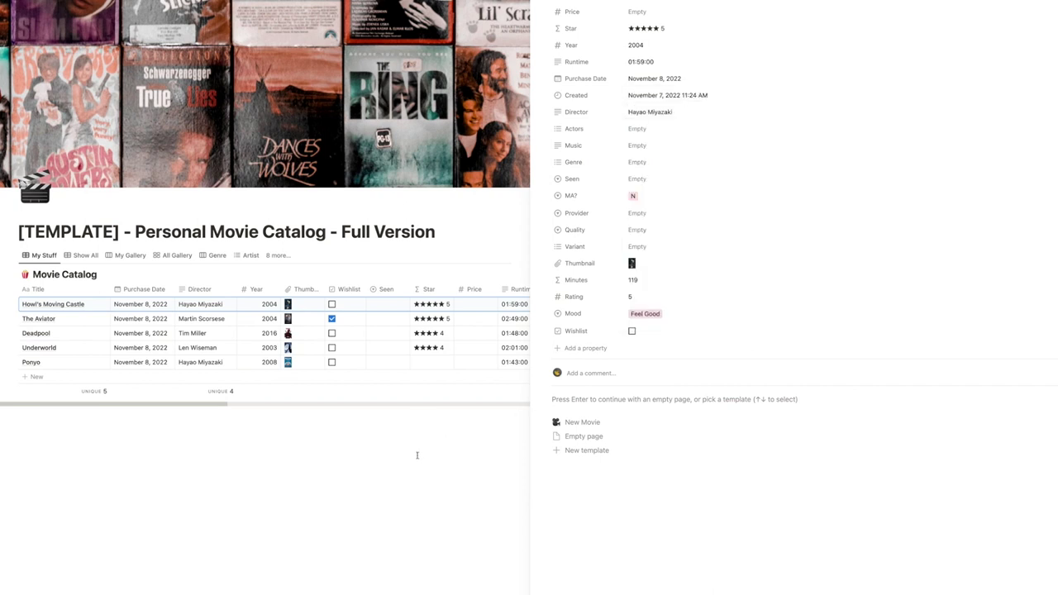
click(418, 454)
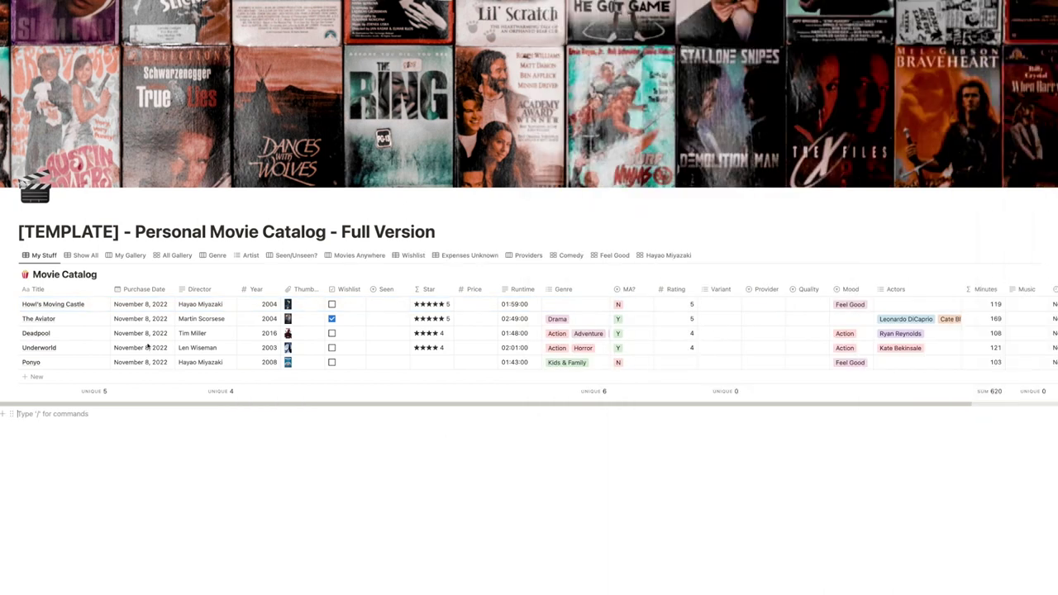
click(83, 257)
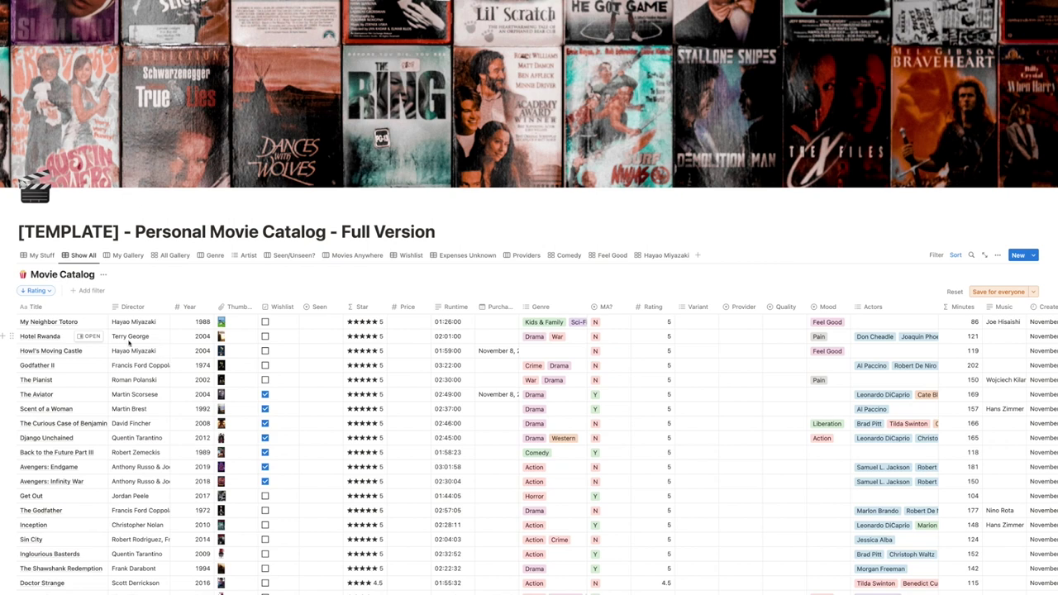
Step: Peek at My Neighbor Totoro's properties, then switch to the My Gallery genre board
click(89, 322)
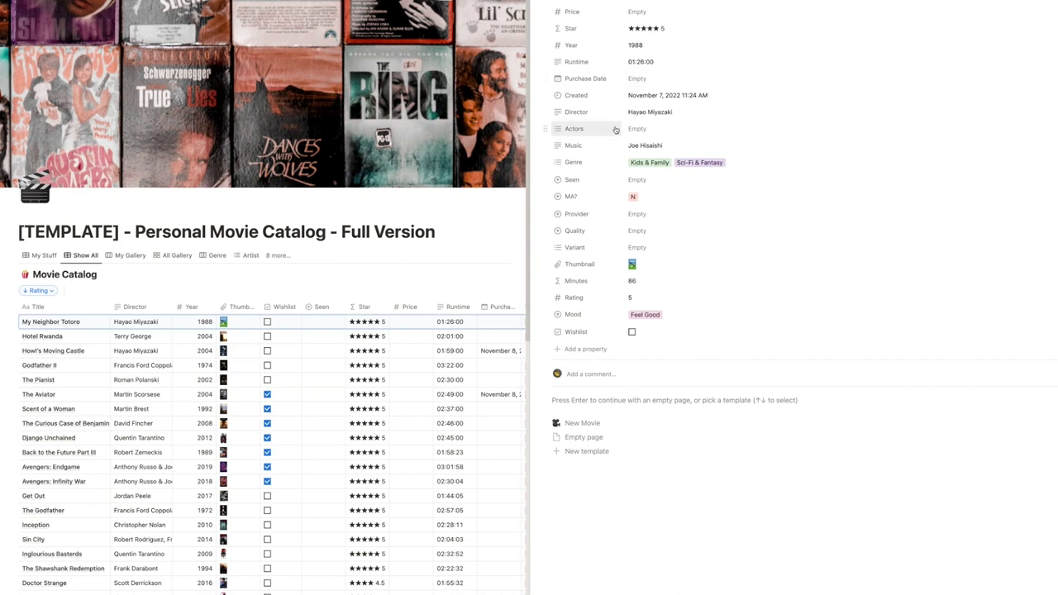
click(457, 232)
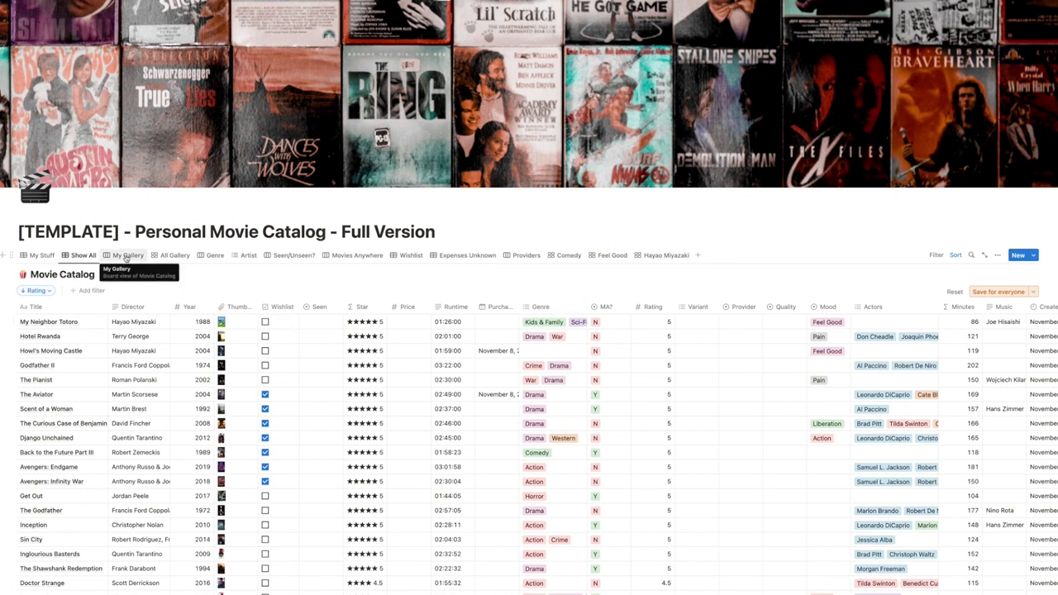
click(127, 255)
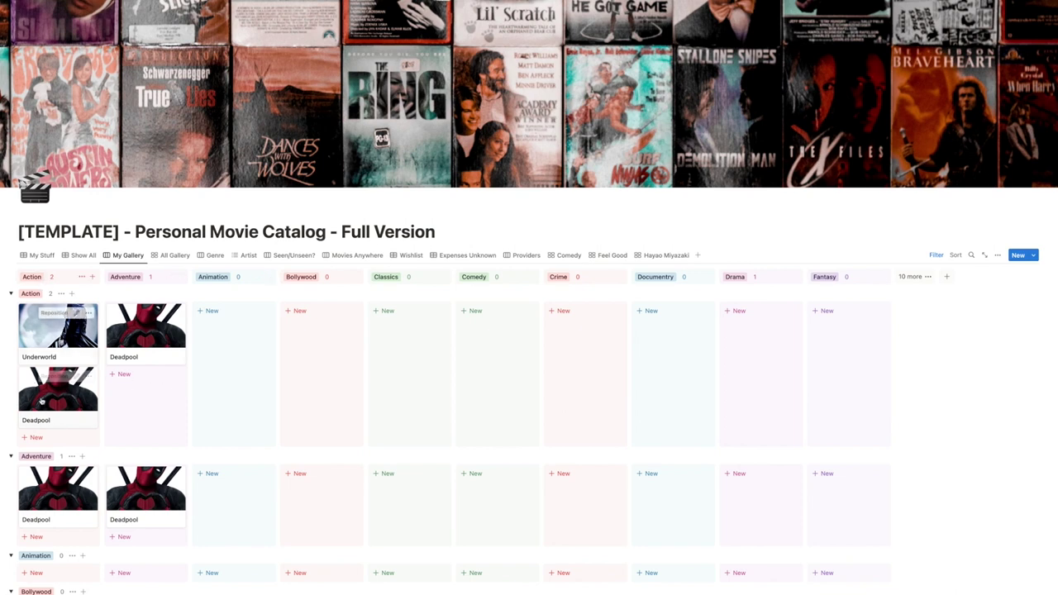
Step: Browse the My Gallery genre board, then switch to the All Gallery poster grid
scroll(119, 438, down, 6)
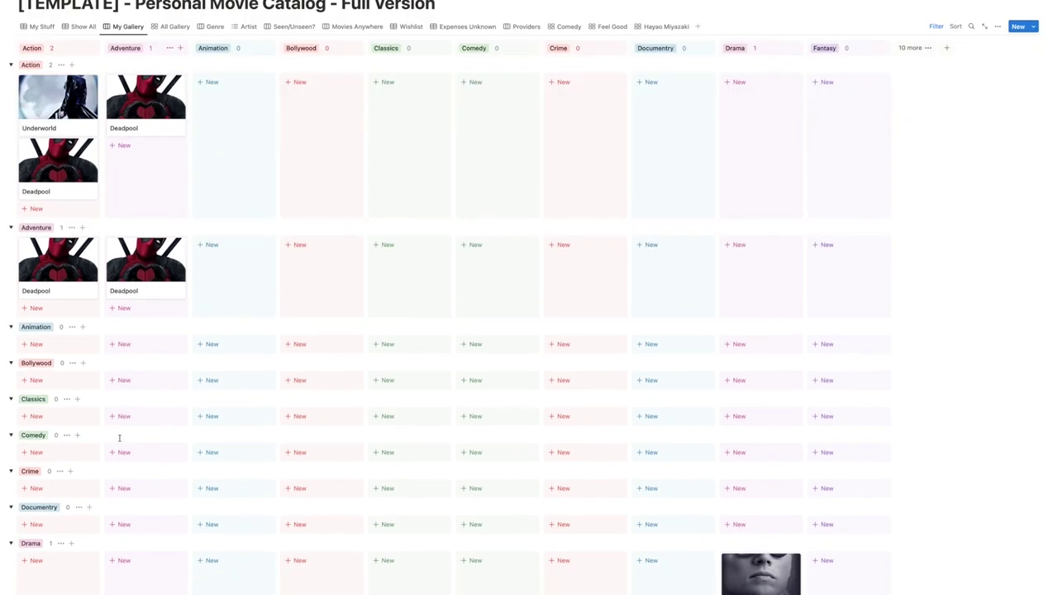
scroll(119, 438, up, 4)
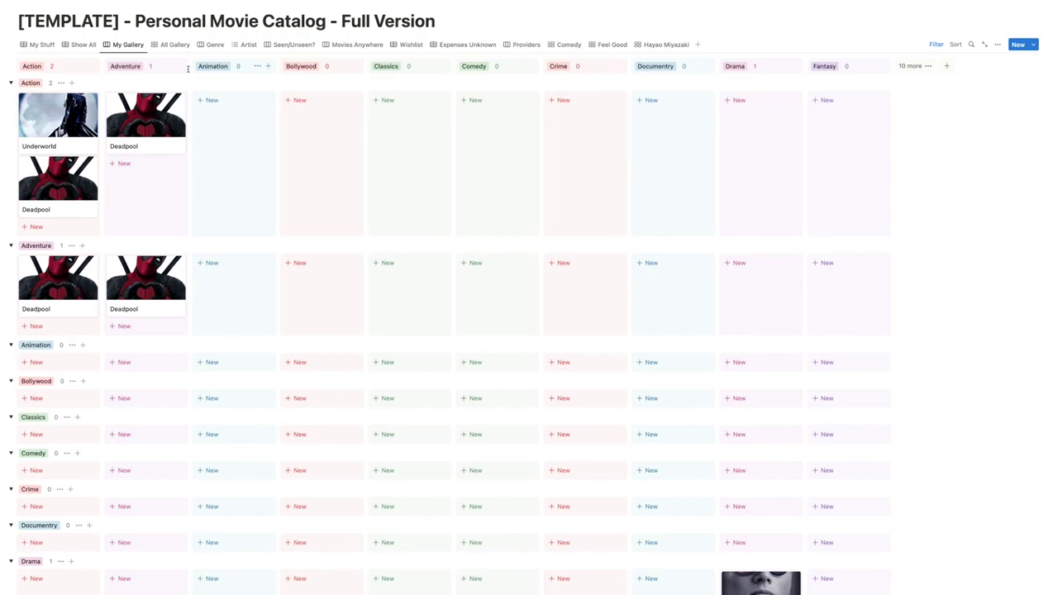
click(173, 45)
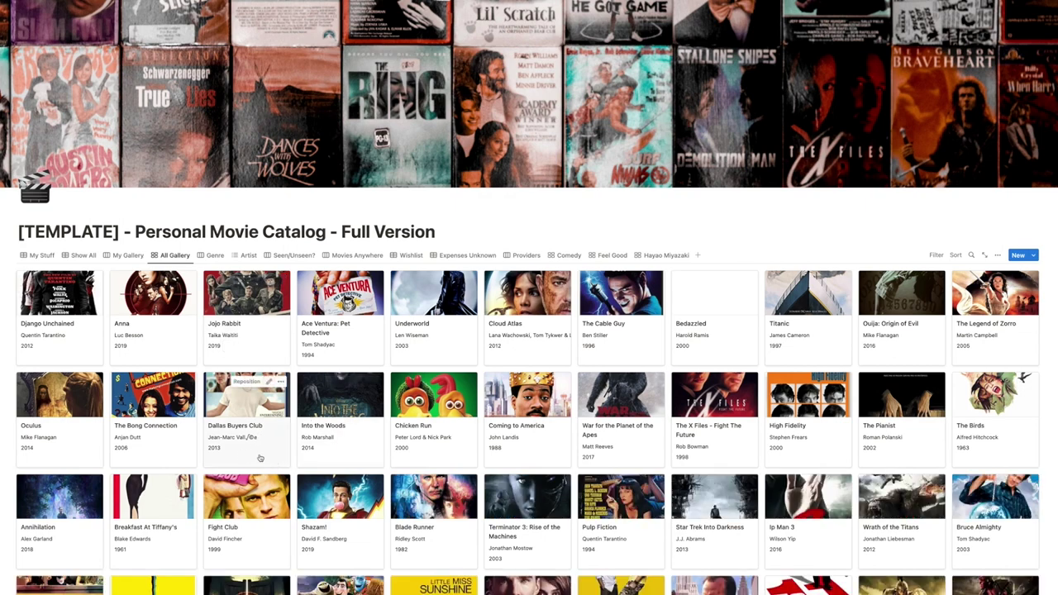
scroll(260, 457, down, 3)
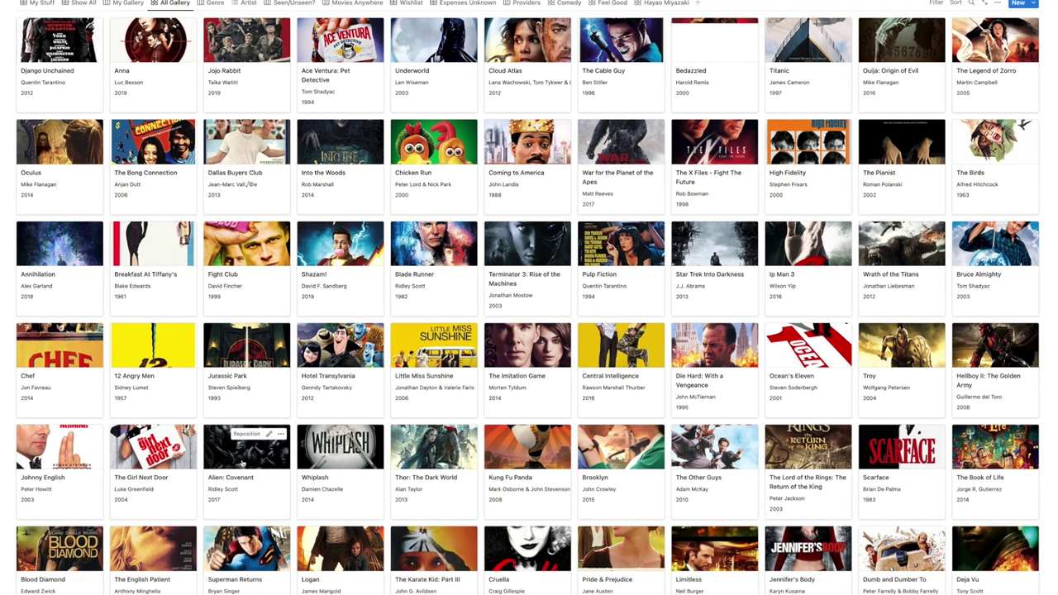
Step: Browse the All Gallery and Genre views, then collapse the Al Paccino group in Artist view
scroll(242, 465, down, 1)
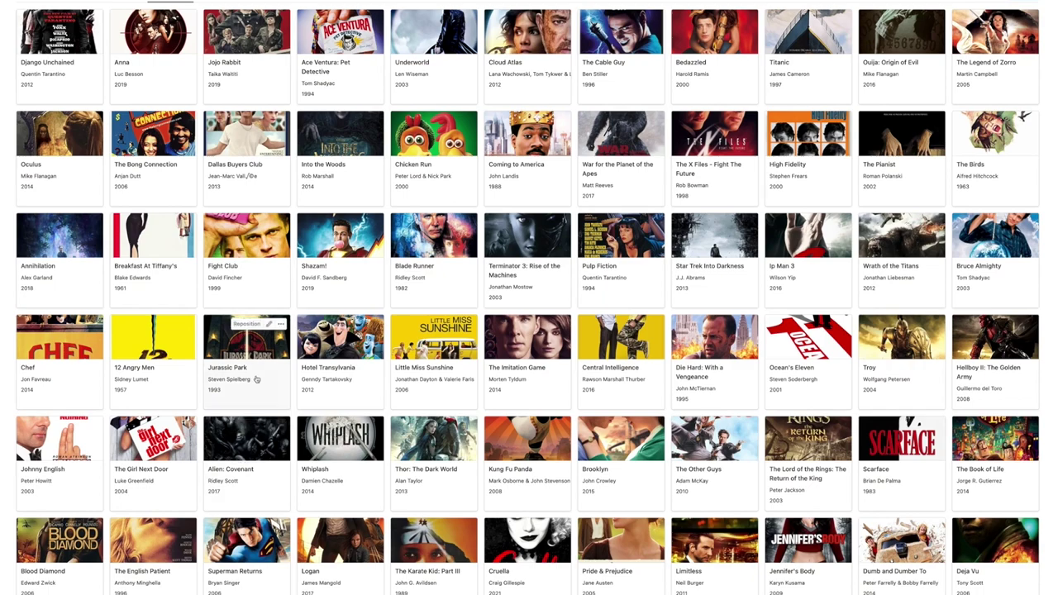
scroll(229, 406, up, 5)
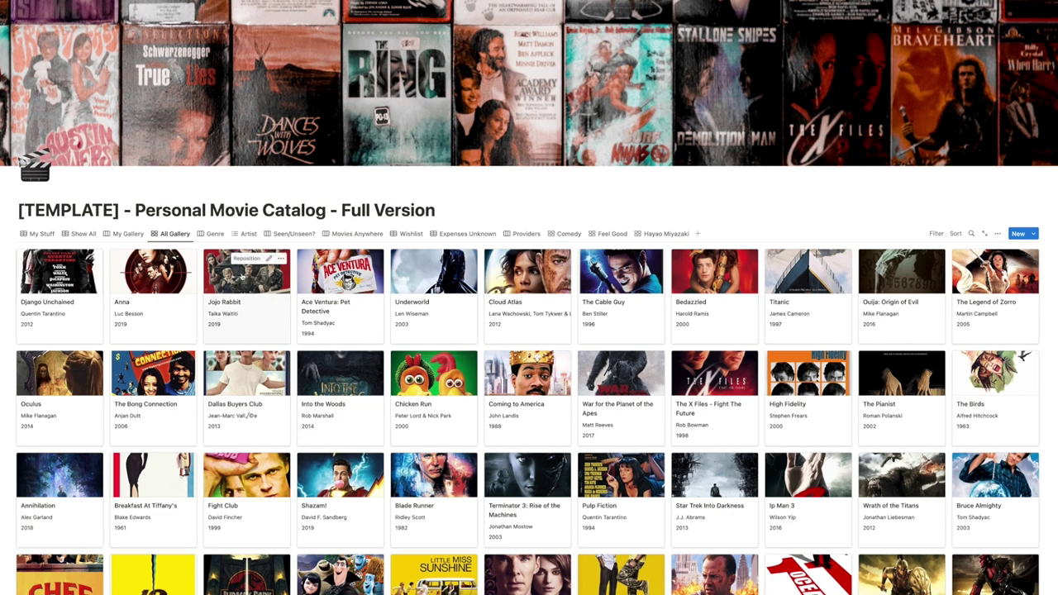
click(214, 234)
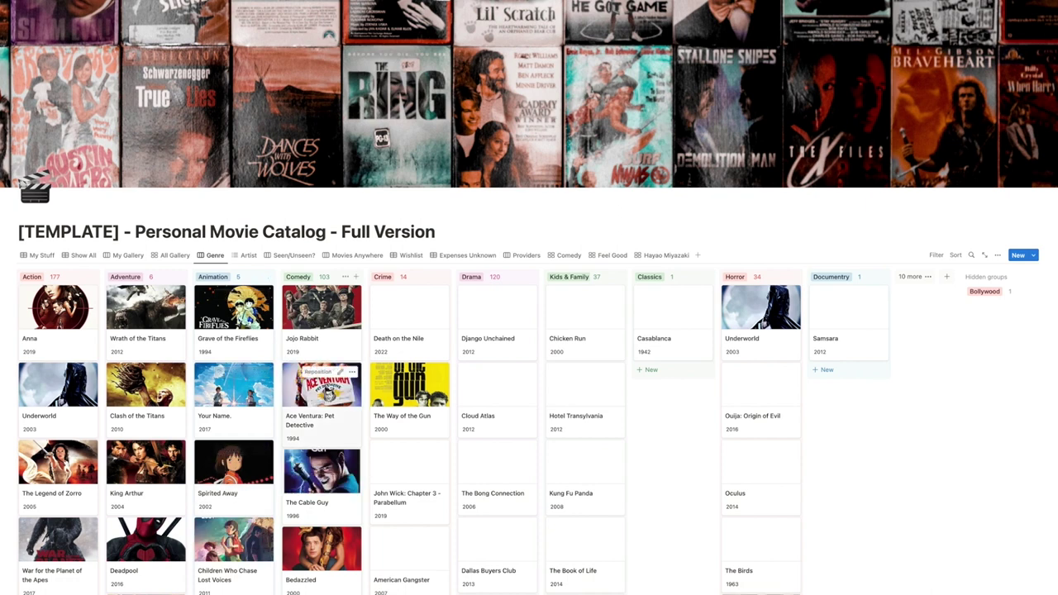
click(248, 255)
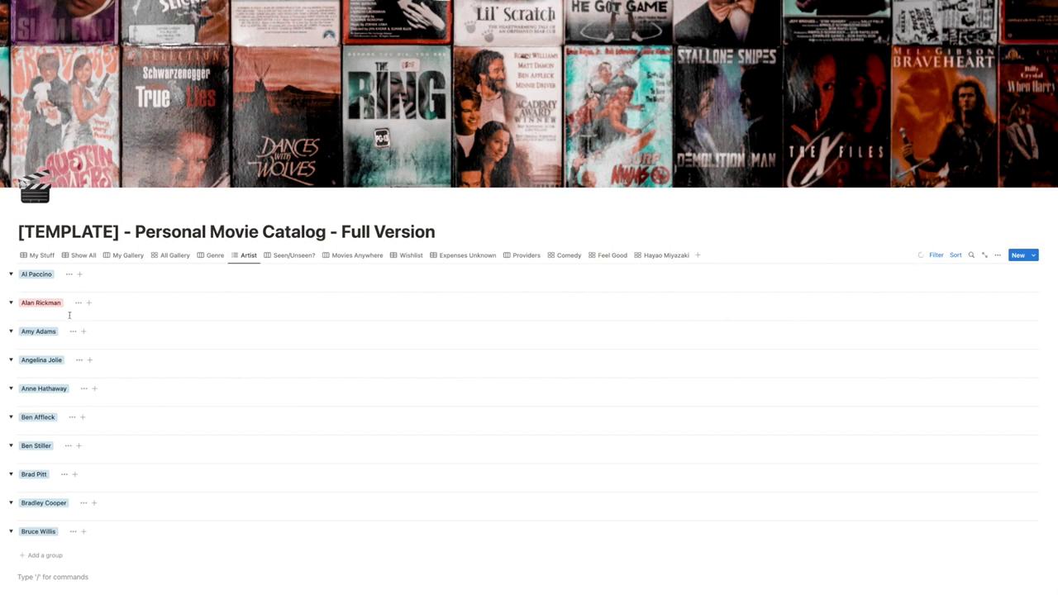
click(10, 274)
Step: Re-expand Al Paccino, reveal the Actors sort and filter, browse actor groups, then return to My Stuff
click(11, 274)
click(936, 255)
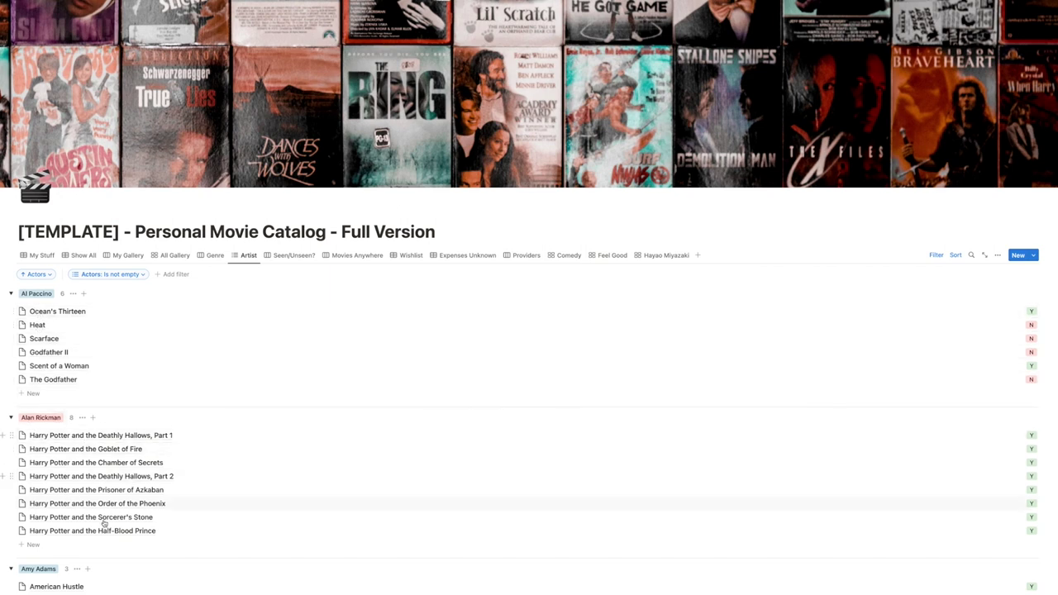
scroll(116, 529, down, 3)
scroll(122, 527, down, 2)
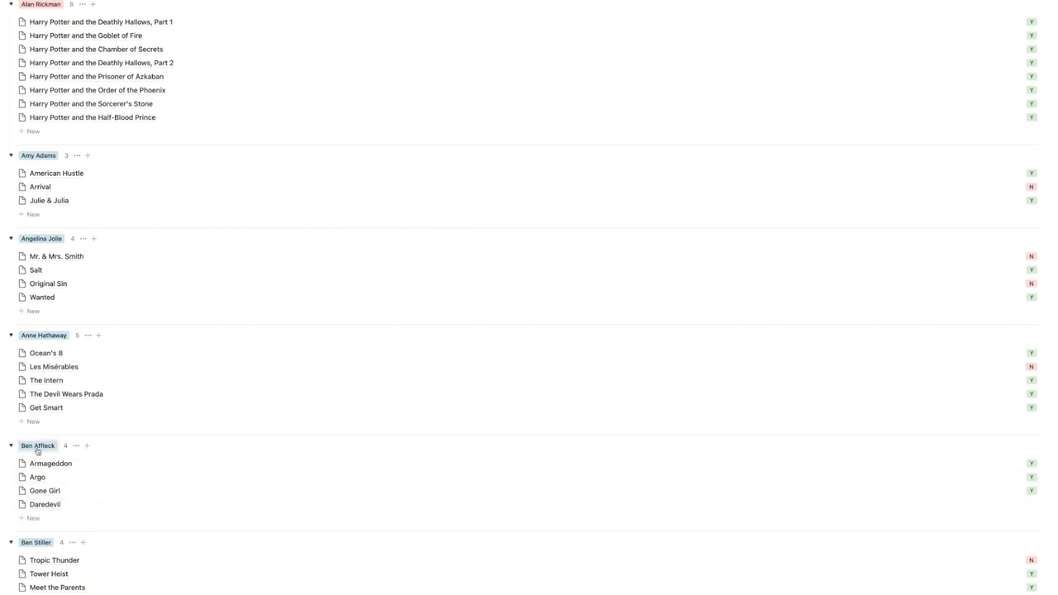
scroll(124, 461, up, 5)
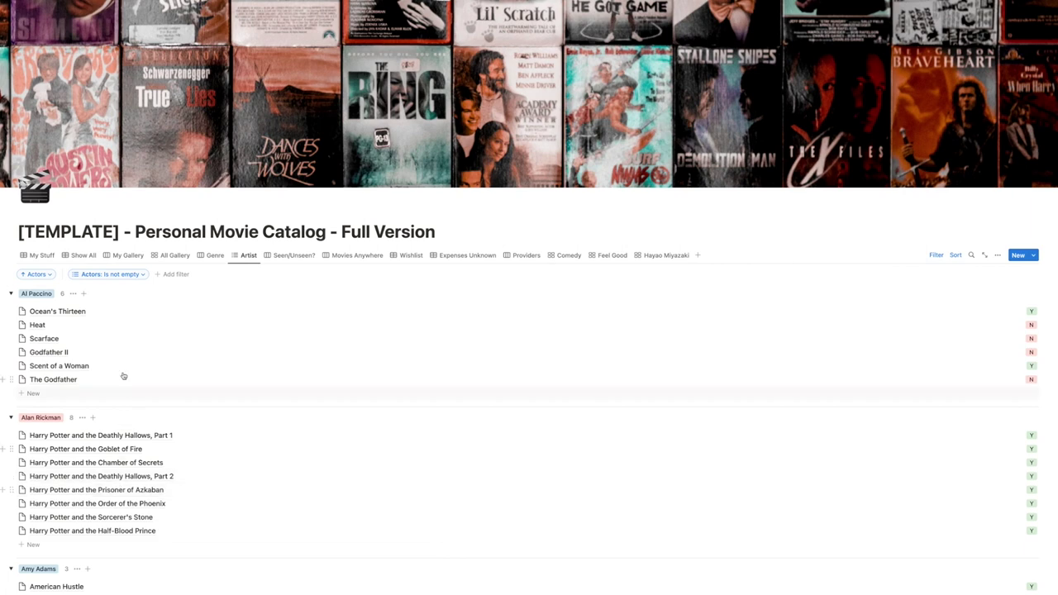
click(42, 255)
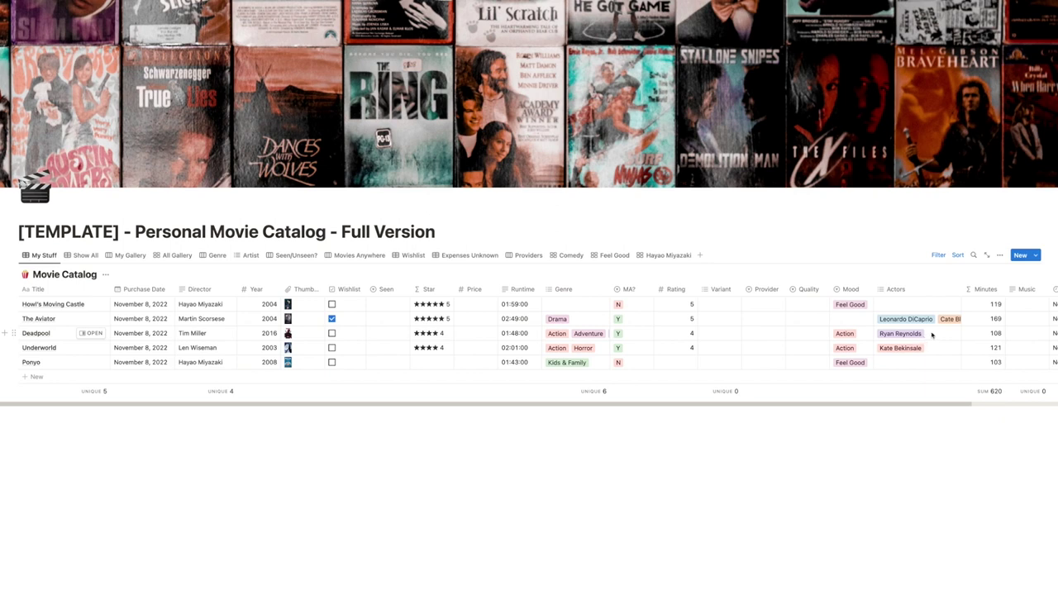
Step: Set Deadpool's Actors to Ryan Reynolds from the multi-select list
click(932, 334)
scroll(928, 529, down, 3)
scroll(928, 529, down, 10)
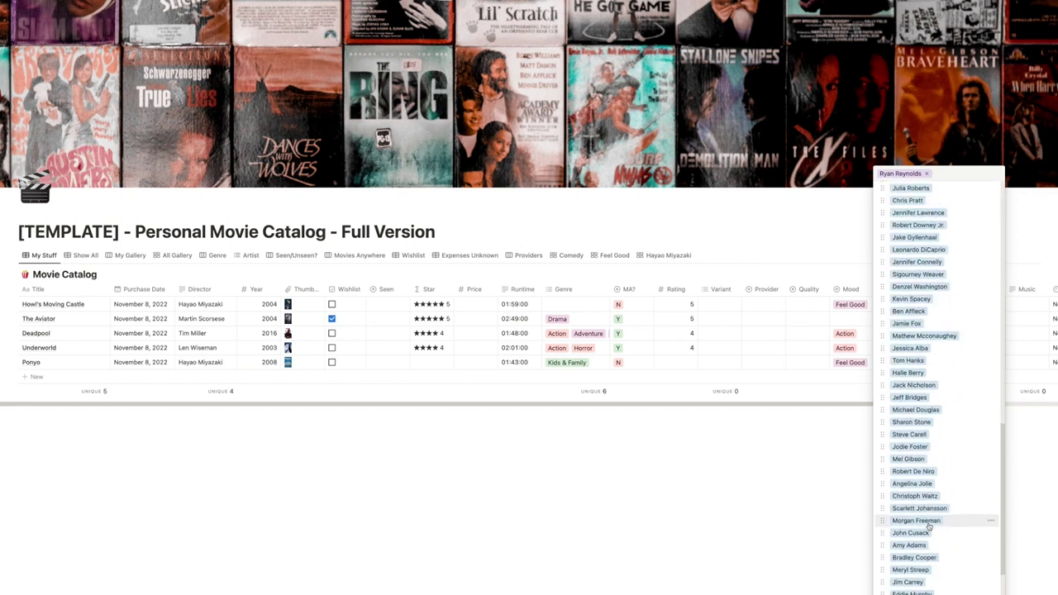
scroll(930, 527, up, 10)
scroll(928, 525, up, 3)
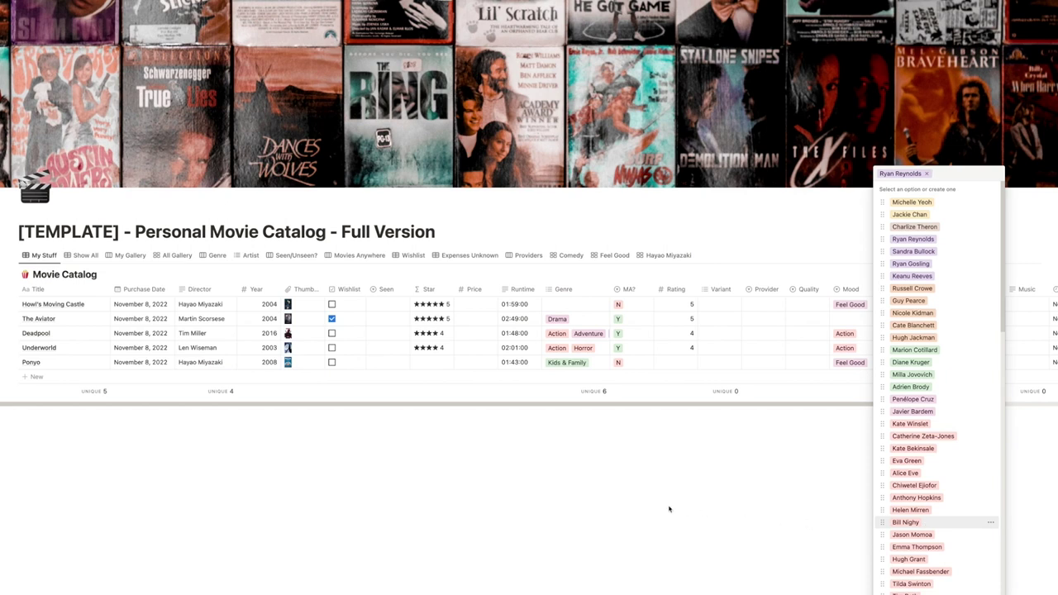
key(Escape)
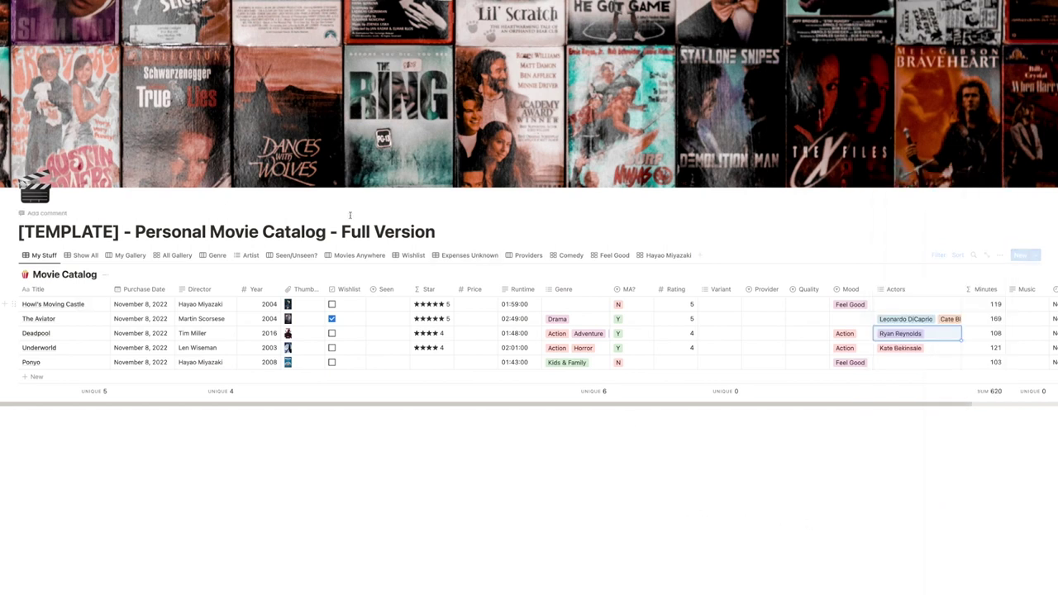
Step: Compare the Seen/Unseen? board with My Stuff, viewing Howl's Moving Castle's Seen options without changes
click(293, 256)
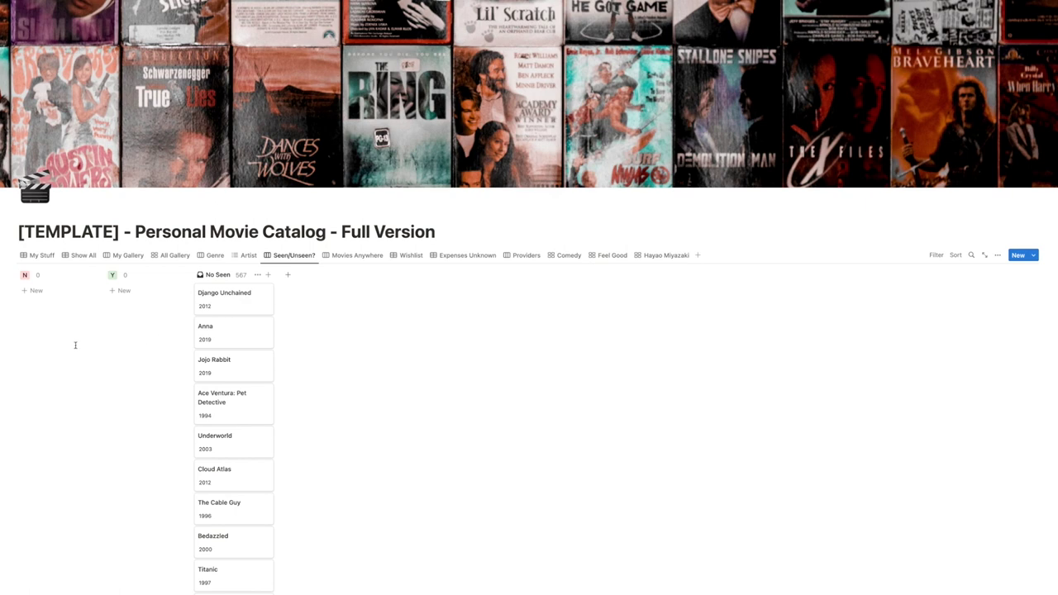
click(38, 255)
click(387, 304)
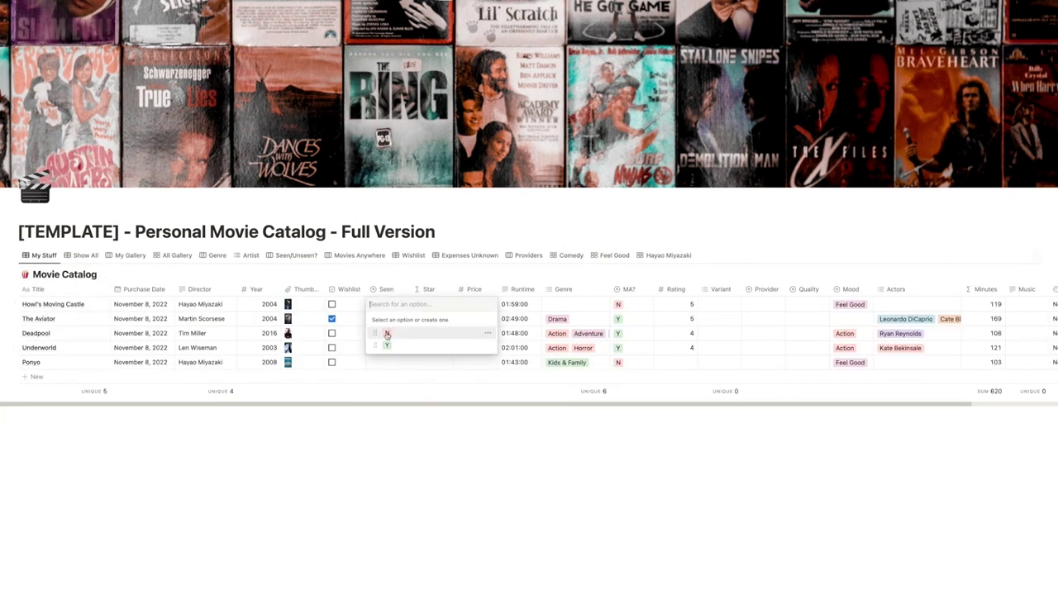
click(332, 258)
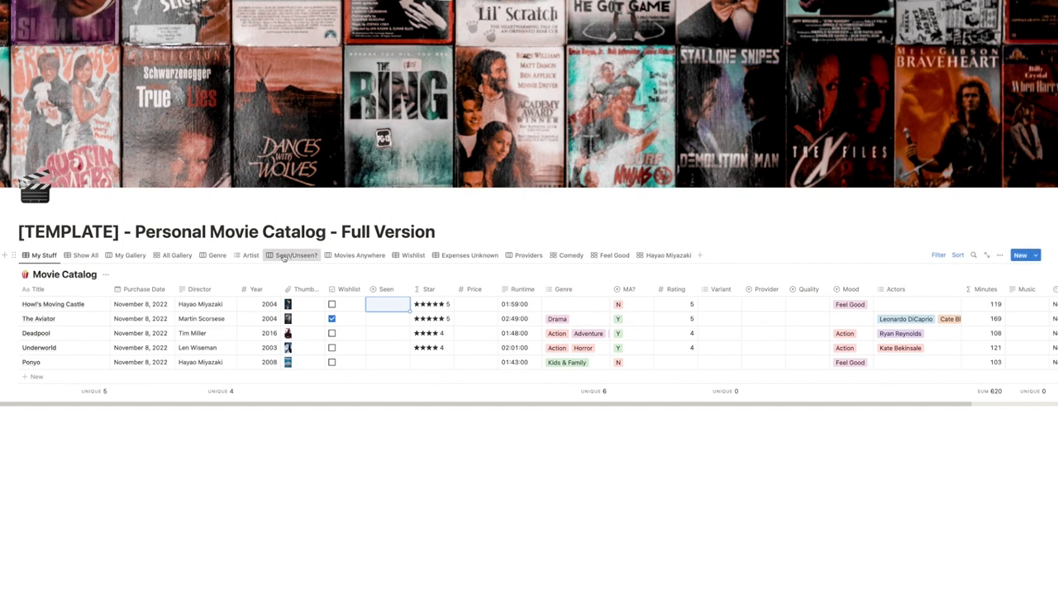
click(294, 254)
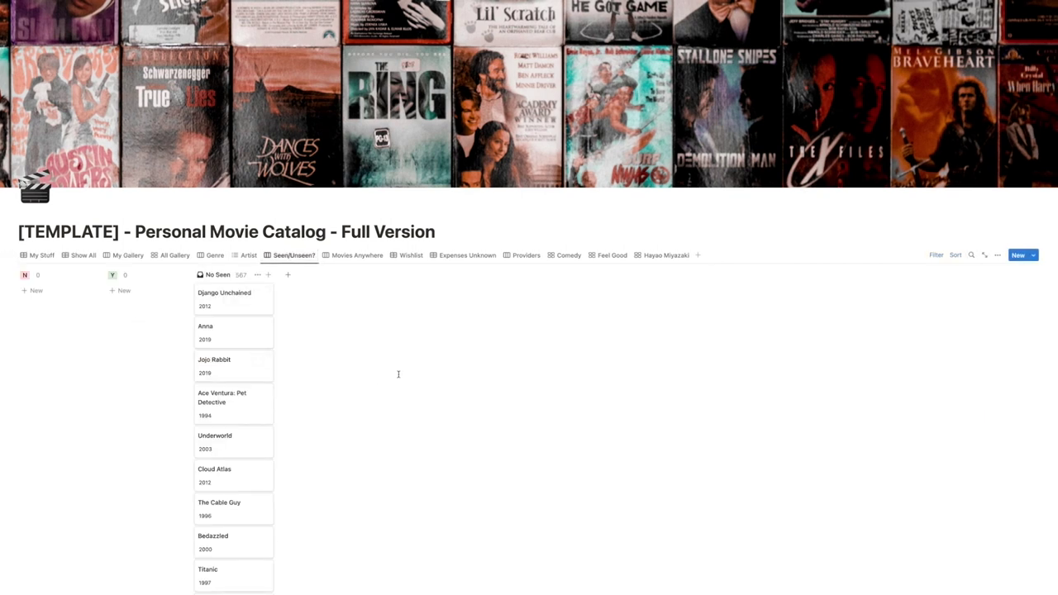
Step: Look over the Movies Anywhere and Wishlist views, return to My Stuff, then open Expenses Unknown
click(354, 256)
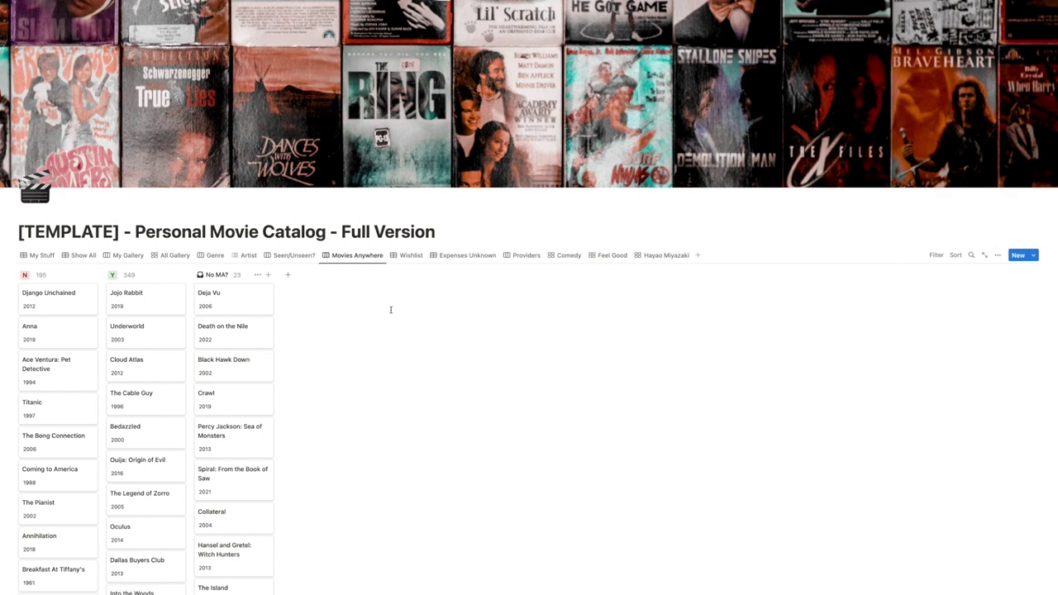
click(407, 255)
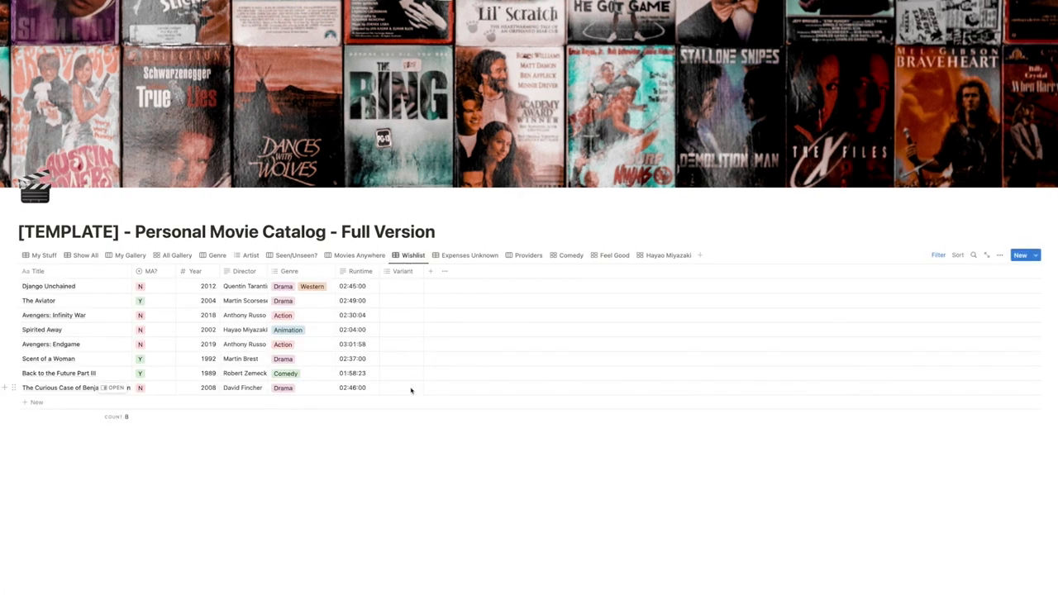
mouse_move(330, 417)
click(39, 255)
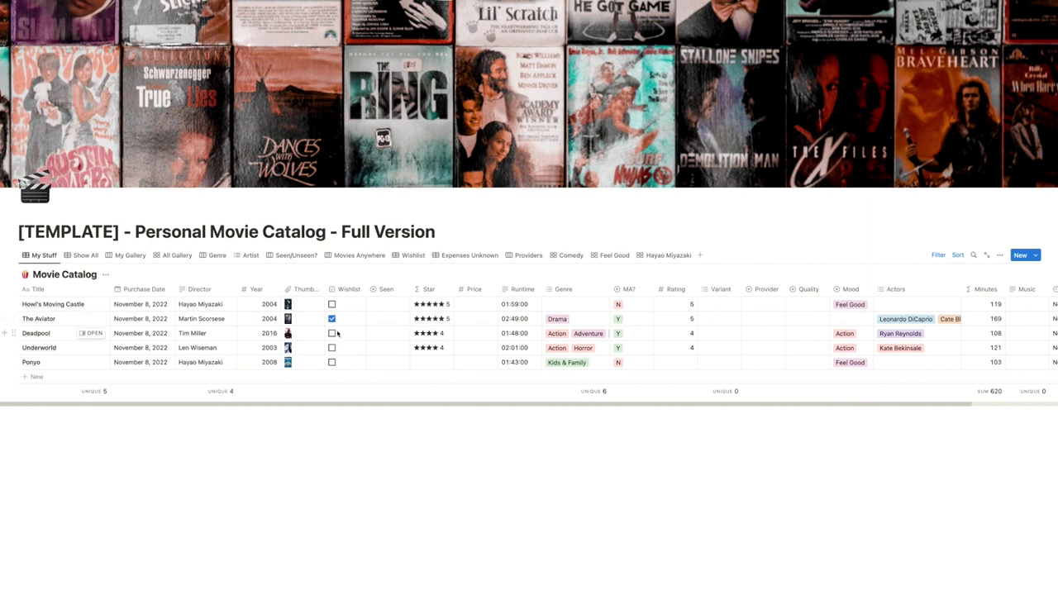
click(464, 257)
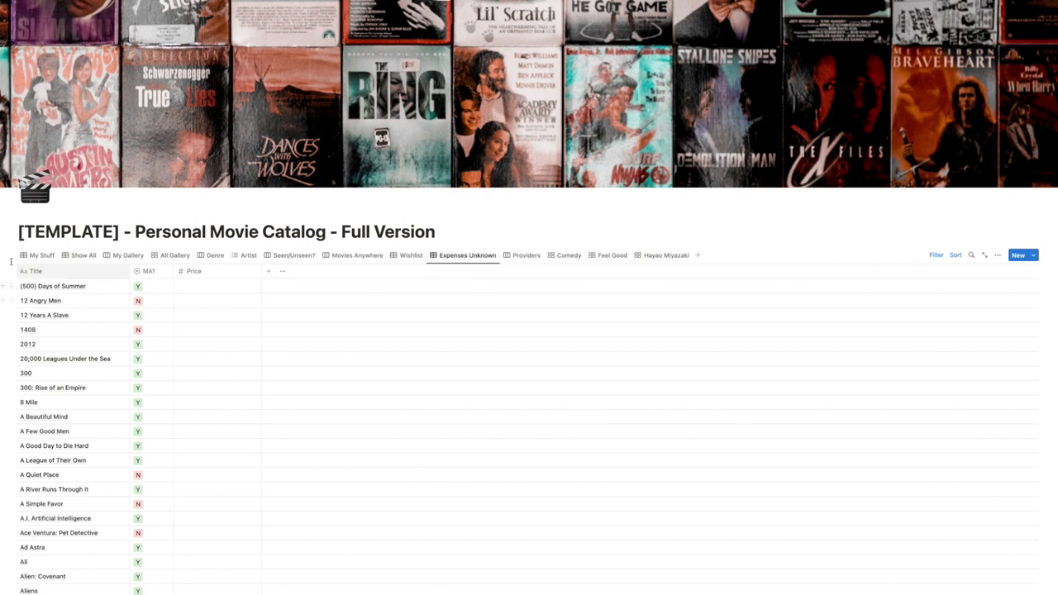
Step: Alternate between the Expenses Unknown and My Stuff views, ending on the Providers board
click(42, 257)
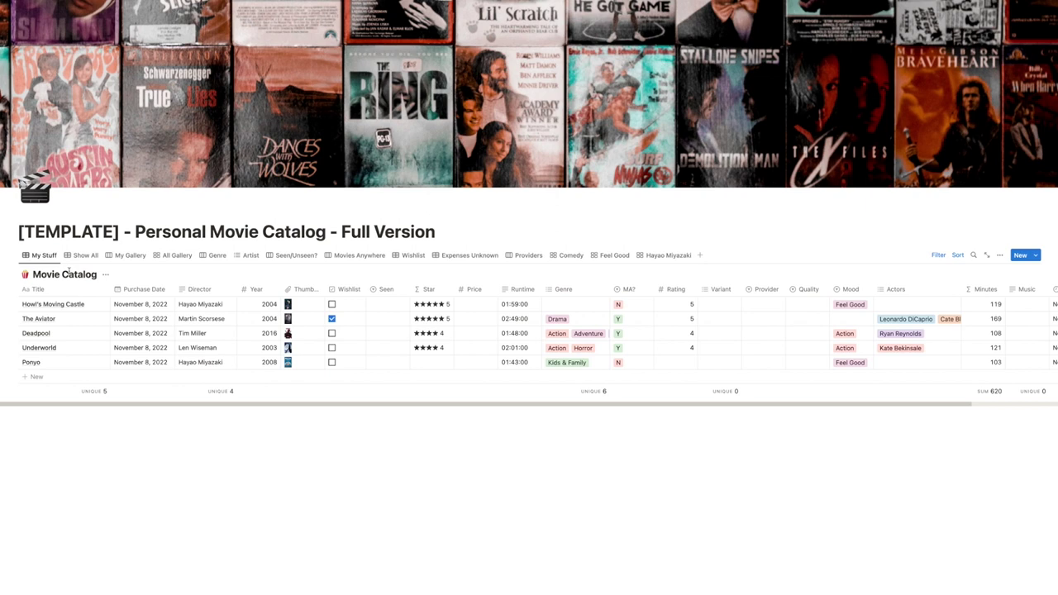
click(468, 256)
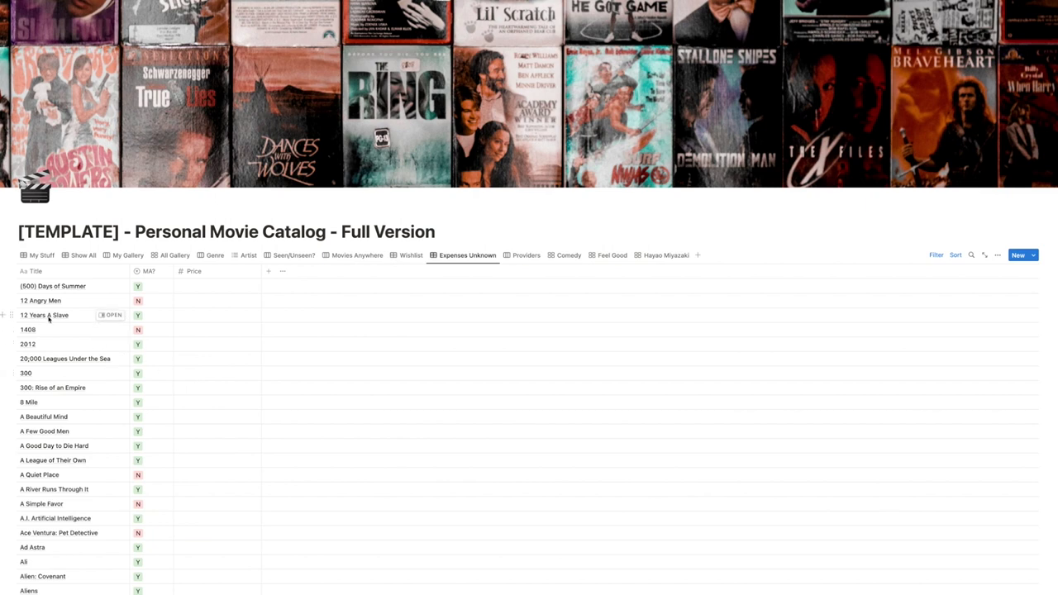
click(39, 254)
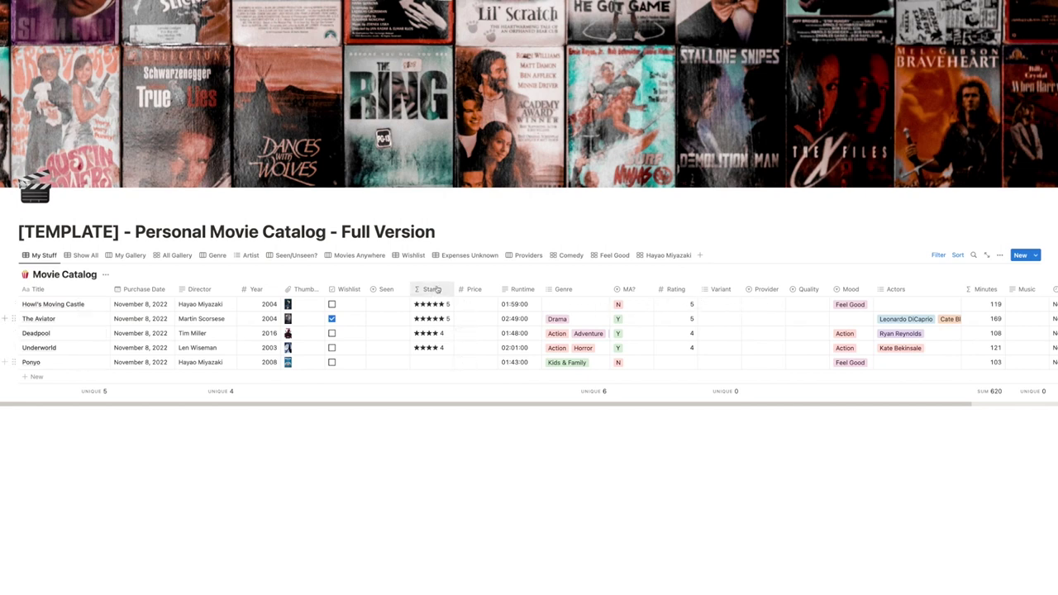
click(487, 255)
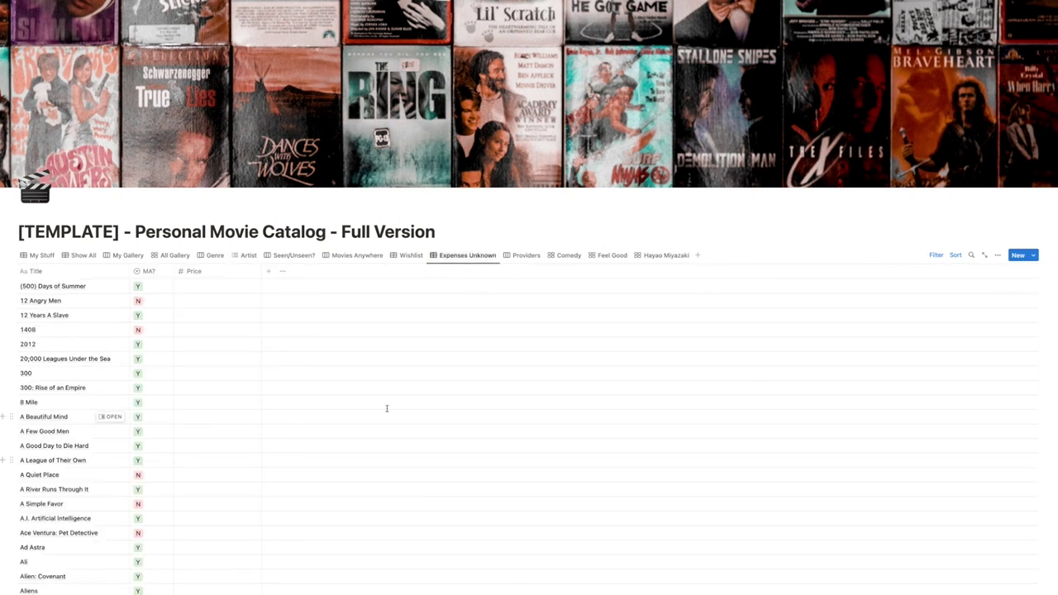
click(526, 256)
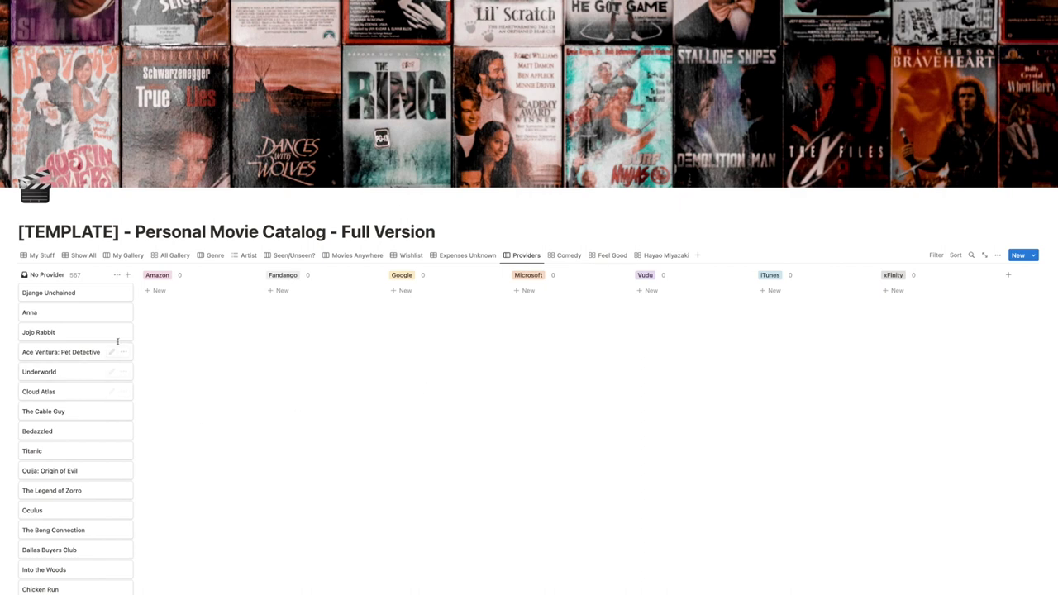
Step: From My Stuff, check Howl's Moving Castle's Provider options, then view the Providers board and Comedy gallery
click(37, 256)
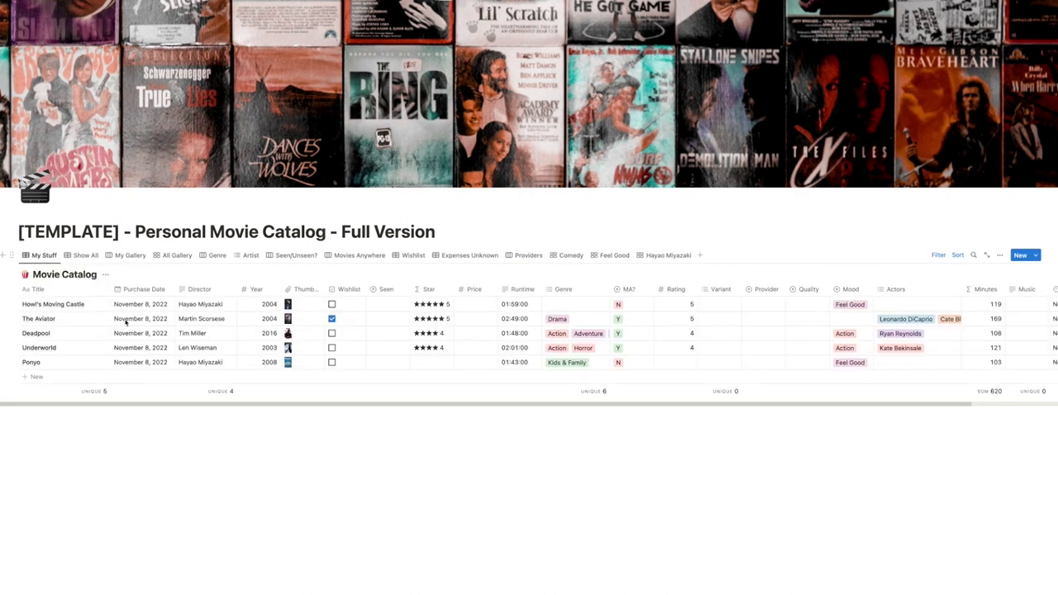
click(752, 303)
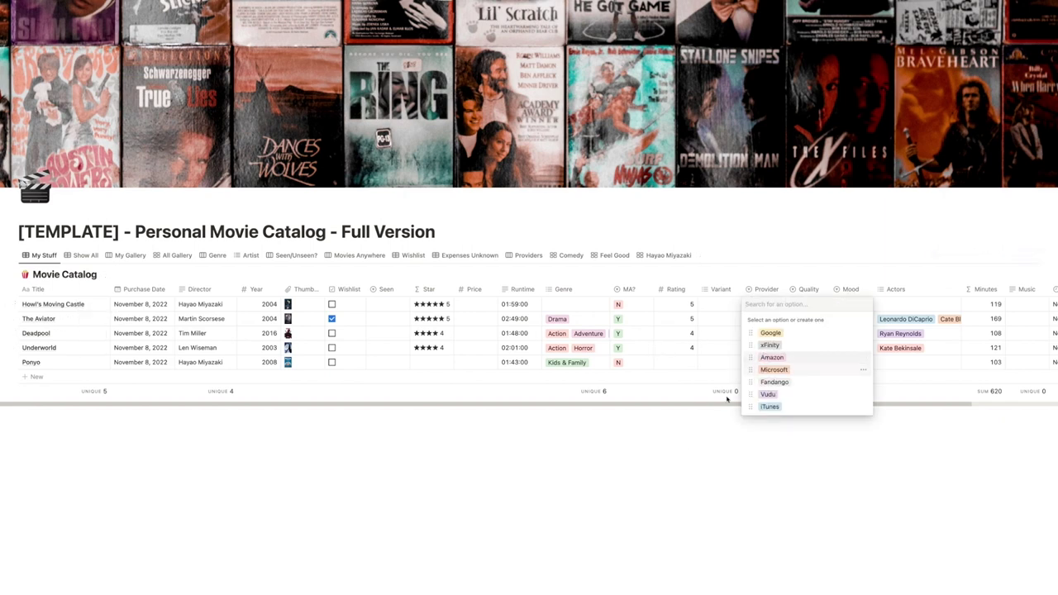
click(676, 421)
click(523, 255)
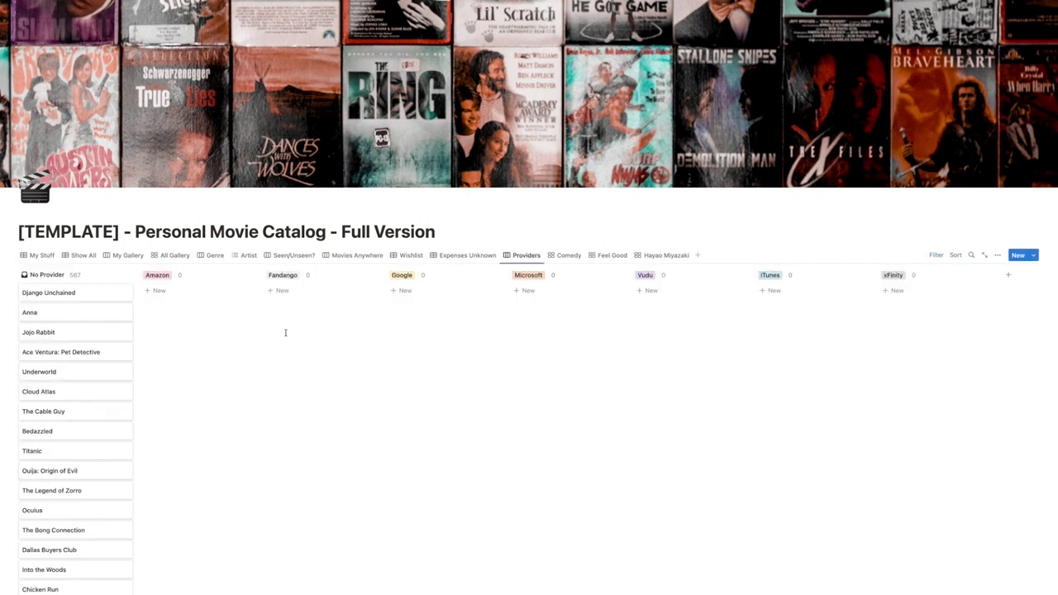
click(571, 259)
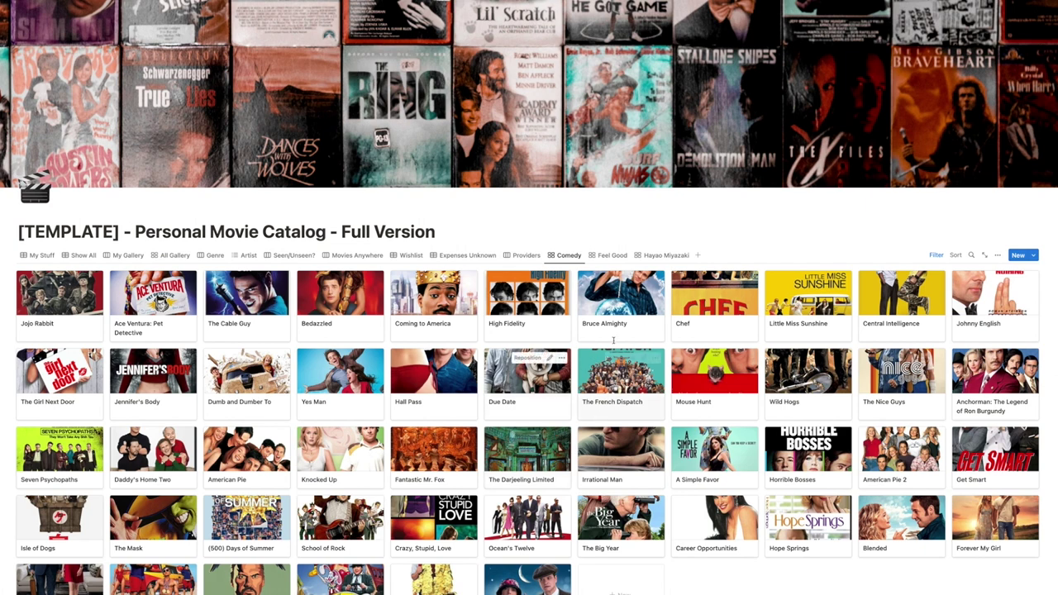
Step: Browse the Feel Good gallery, return to My Stuff, and show the new-entry templates list
click(613, 258)
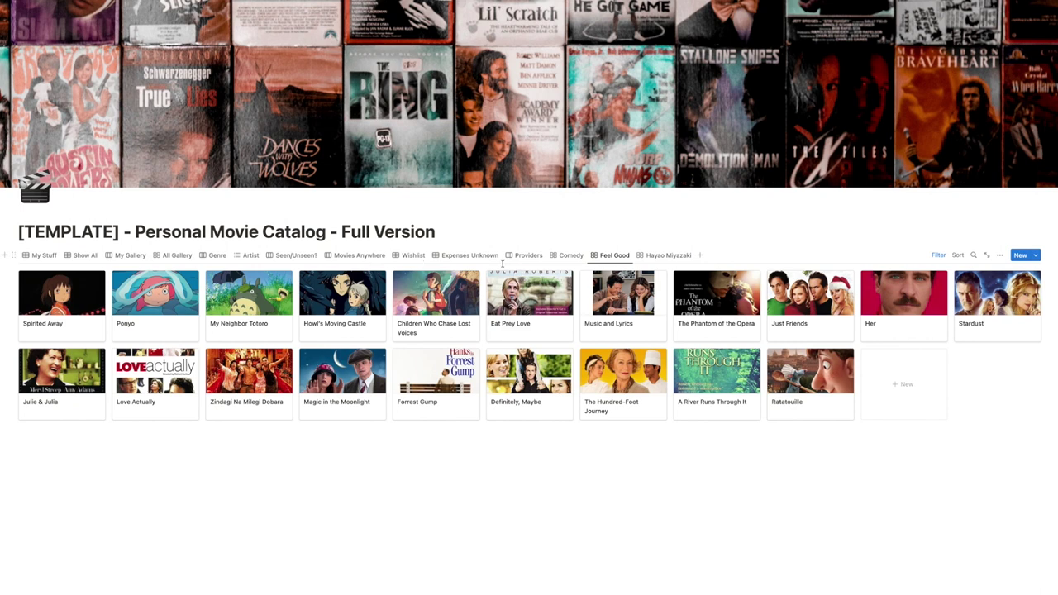
click(39, 255)
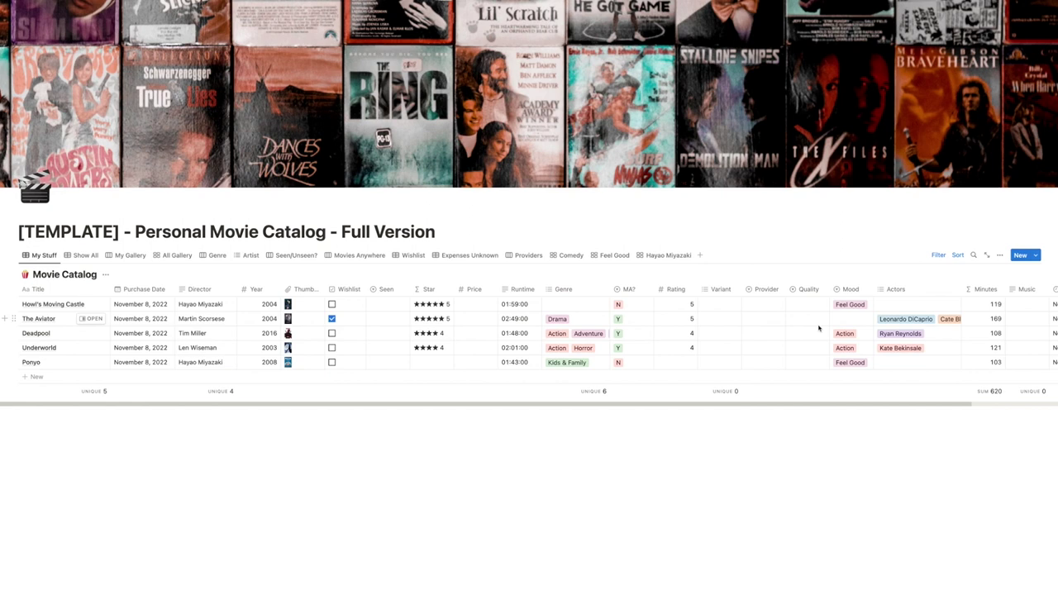
click(1037, 256)
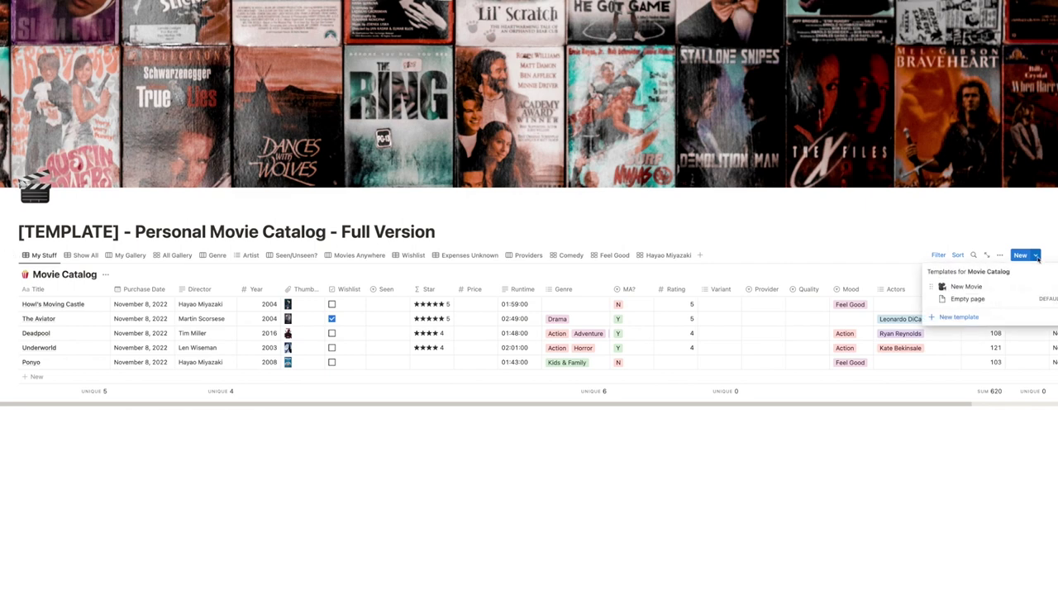
Step: Add a movie entry from the New Movie template
click(965, 288)
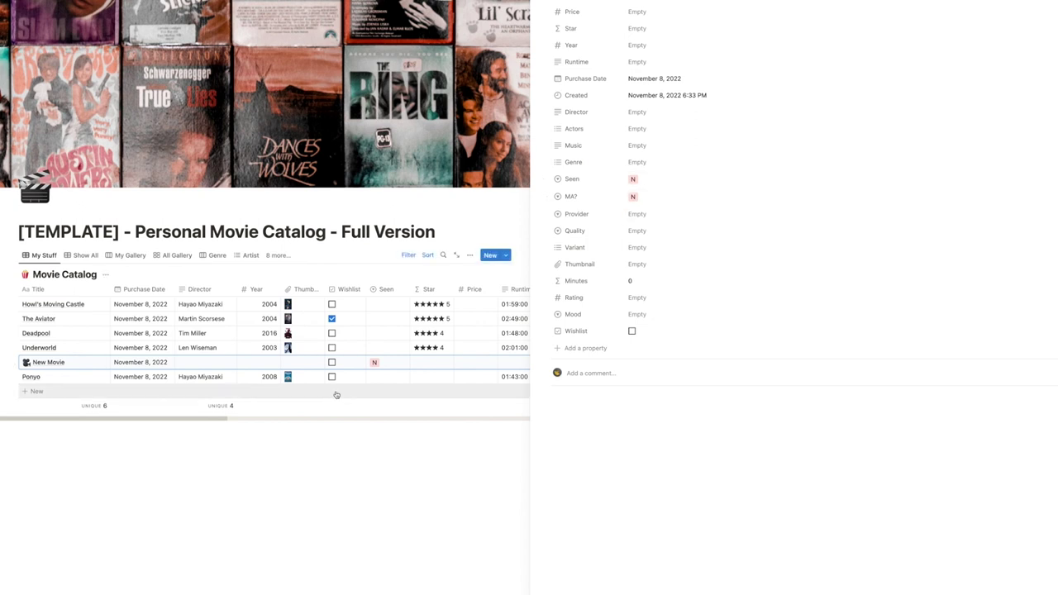
Step: Close the New Movie side peek and delete the empty New Movie row
click(396, 520)
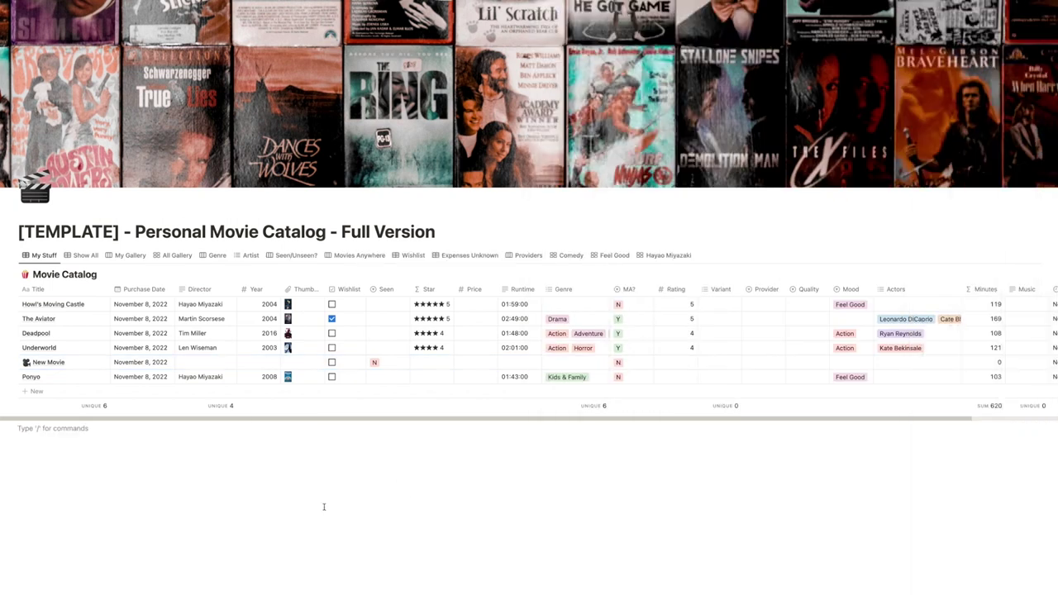
click(14, 363)
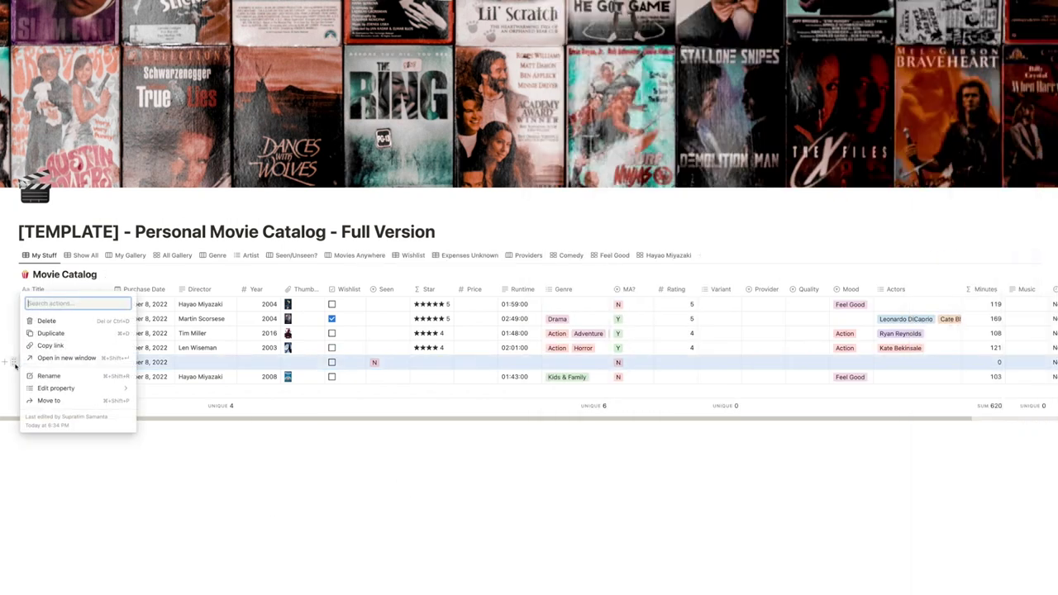
click(47, 322)
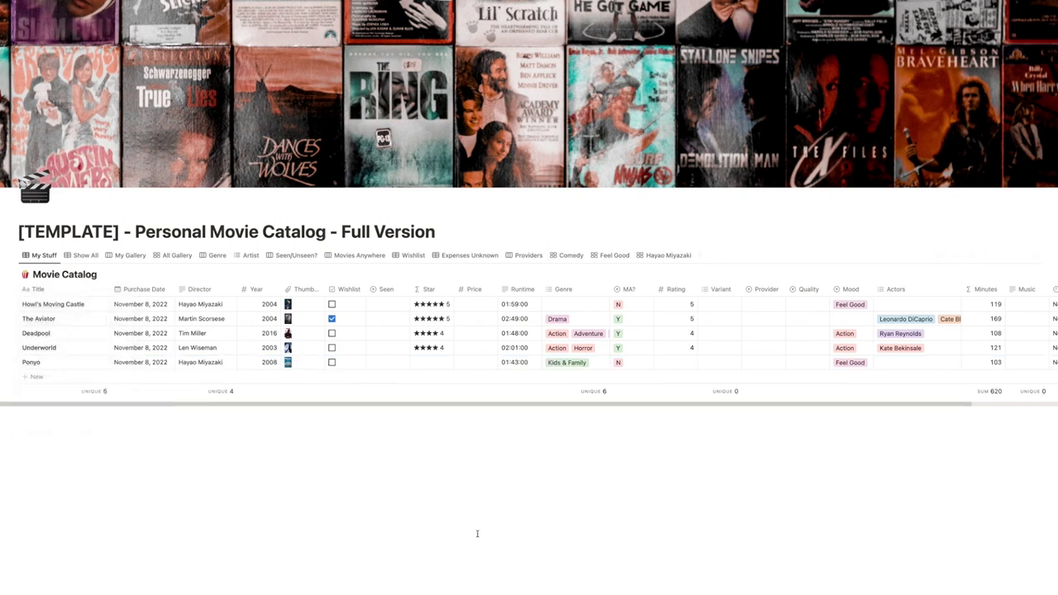